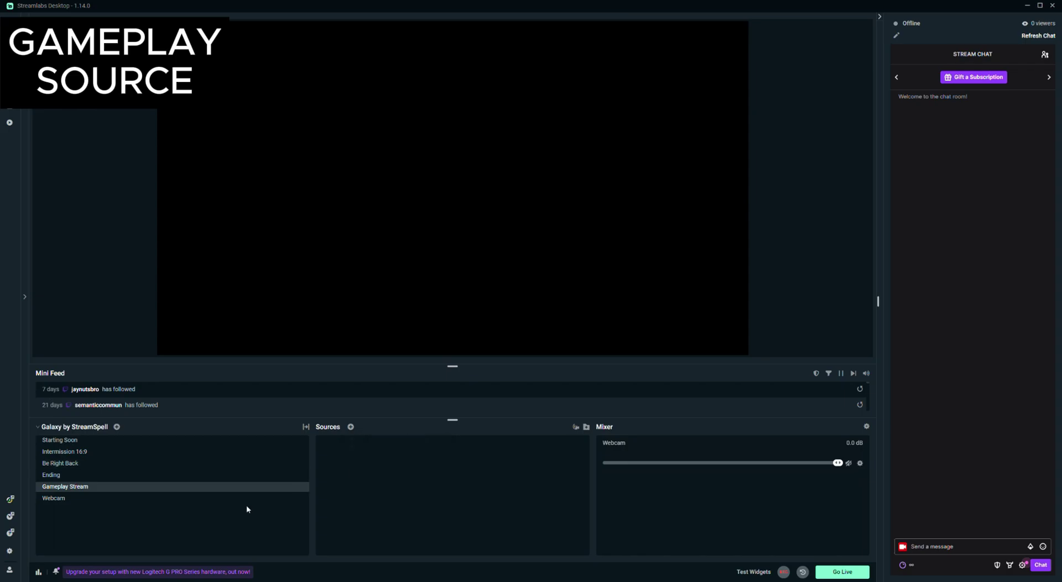
Add a Game Capture source named Gameplay to the Gameplay Stream scene with its default settings, and hide it
left_click(350, 427)
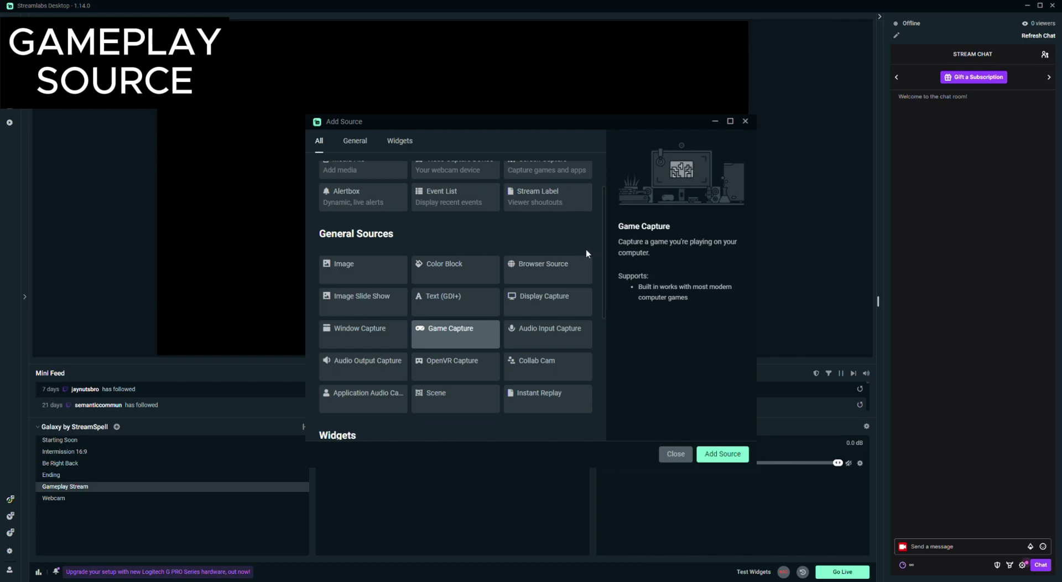
left_click(730, 454)
type("Gameplay")
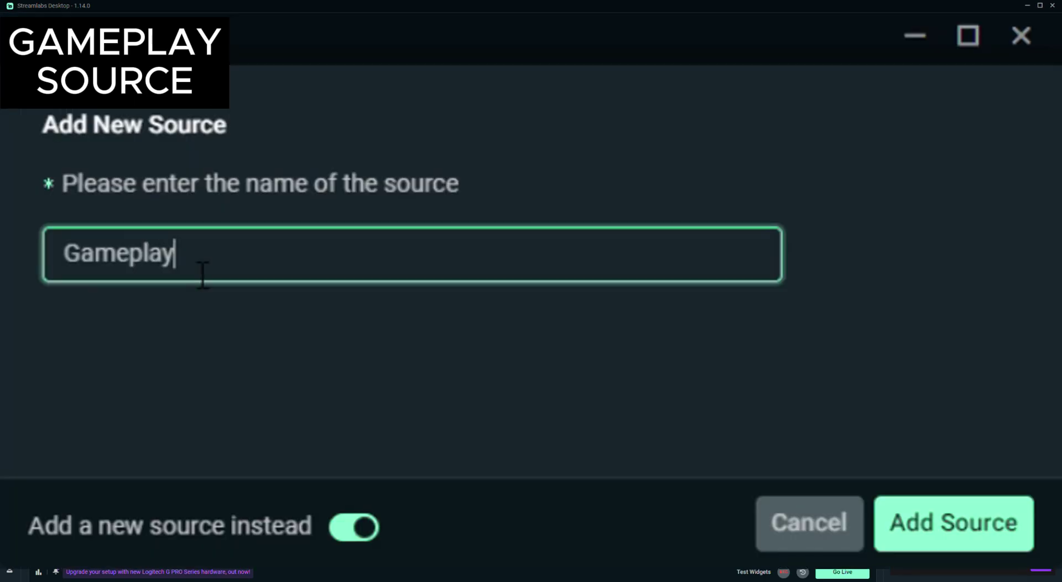
key("Return")
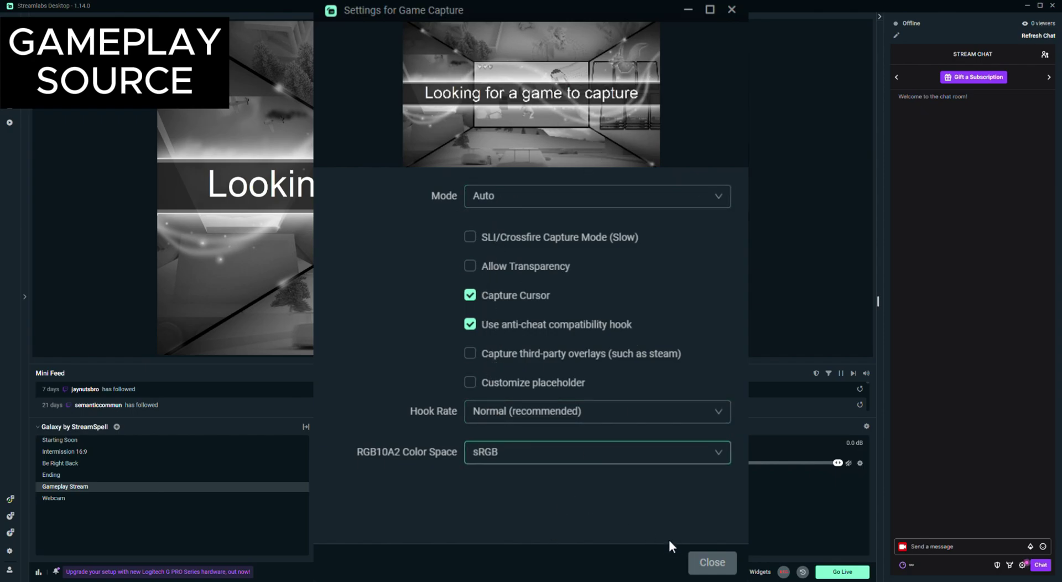
left_click(712, 563)
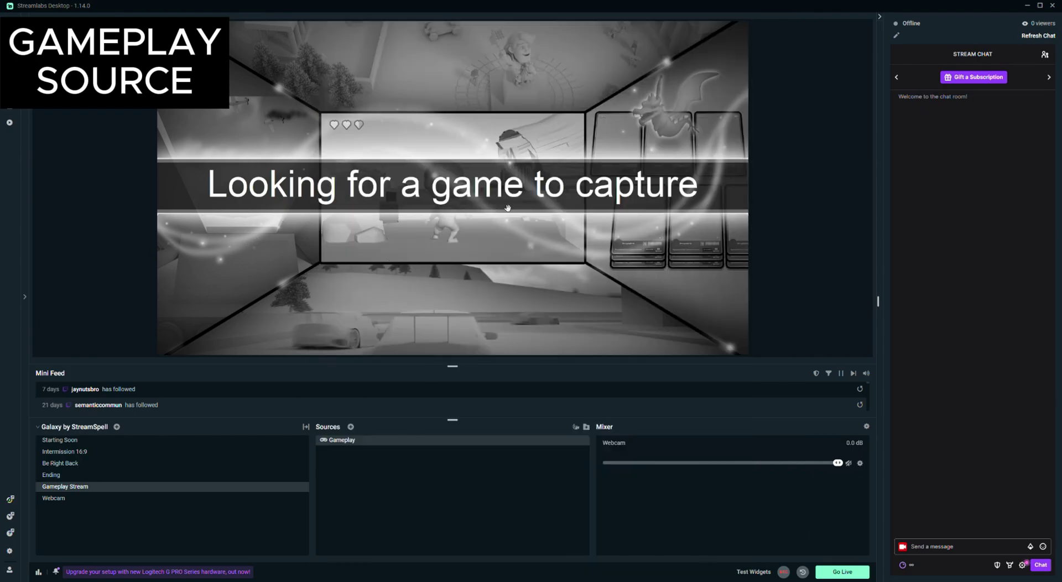
mouse_move(572, 441)
left_click(564, 440)
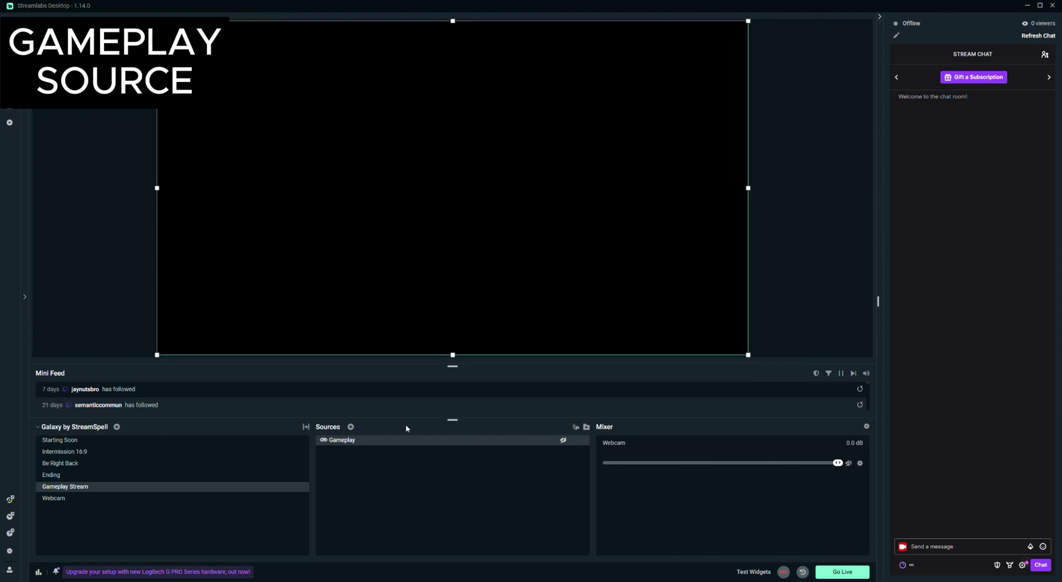
Add the Camera source to the scene and make the hidden Gameplay source visible again
left_click(351, 427)
left_click(335, 438)
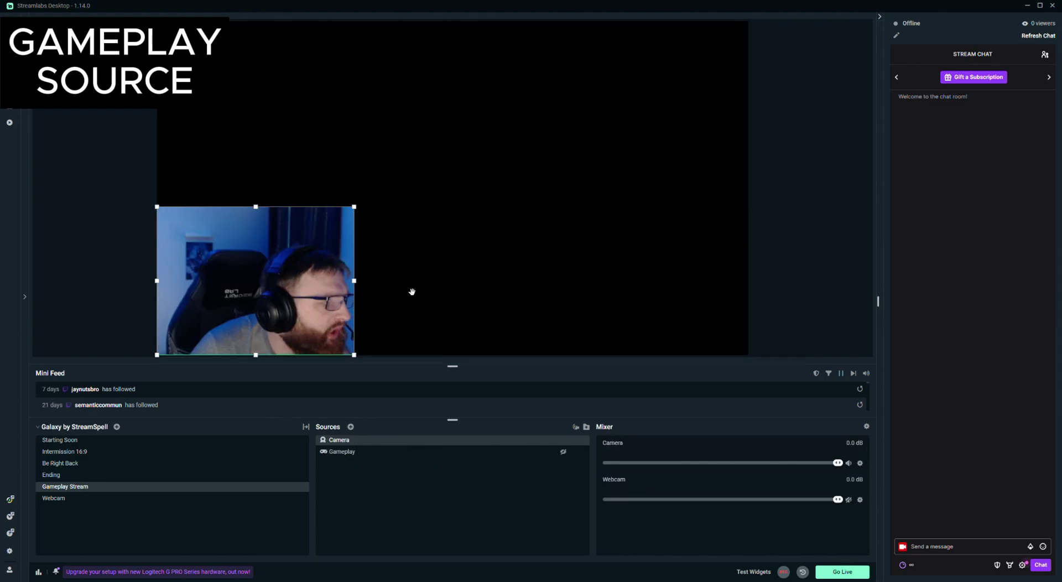
left_click(531, 451)
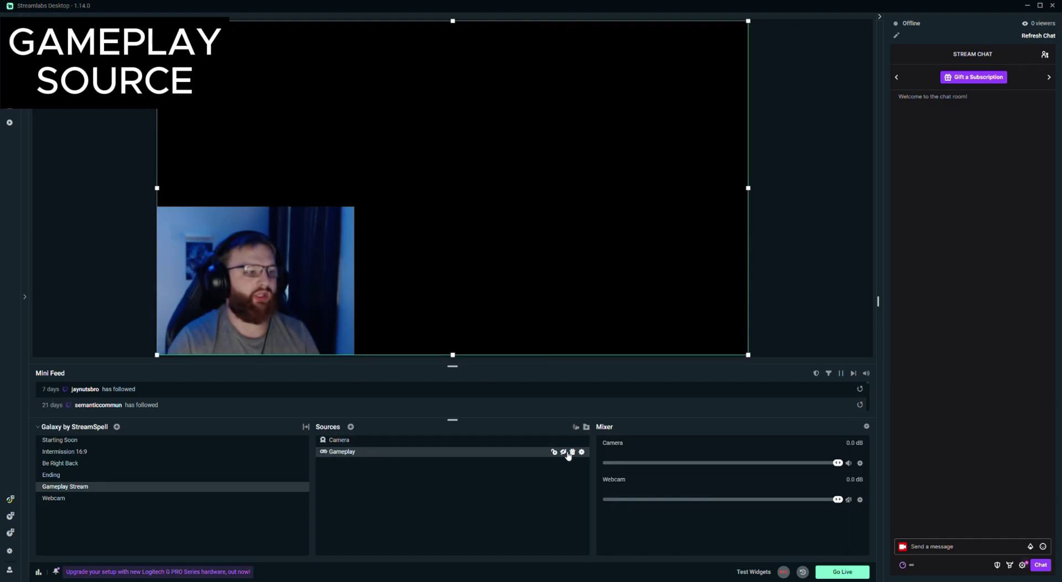
left_click(564, 452)
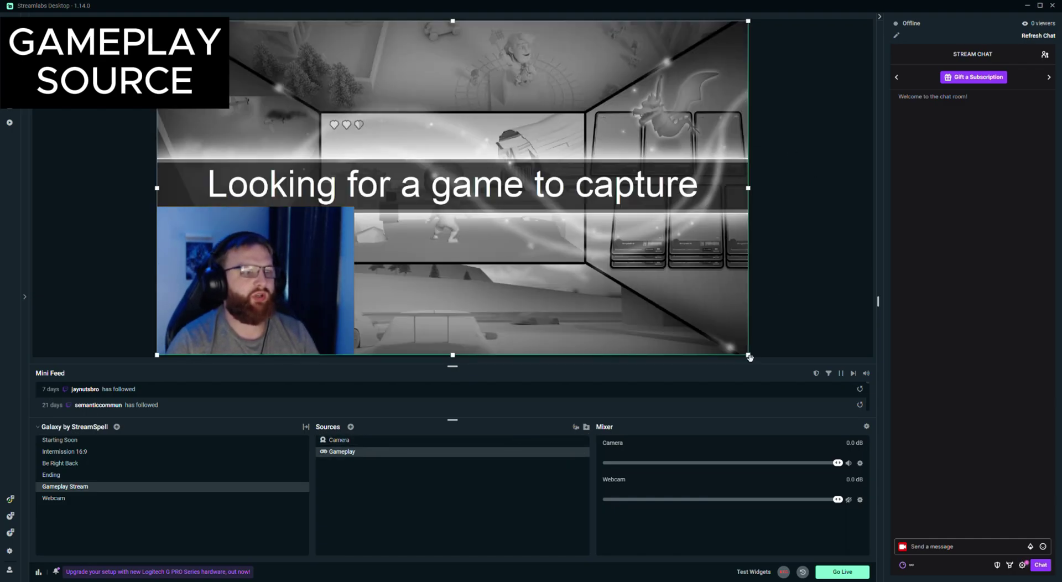
Try enlarging the Gameplay capture beyond the canvas edge and moving it down and to the right
left_click_drag(749, 356, 753, 356)
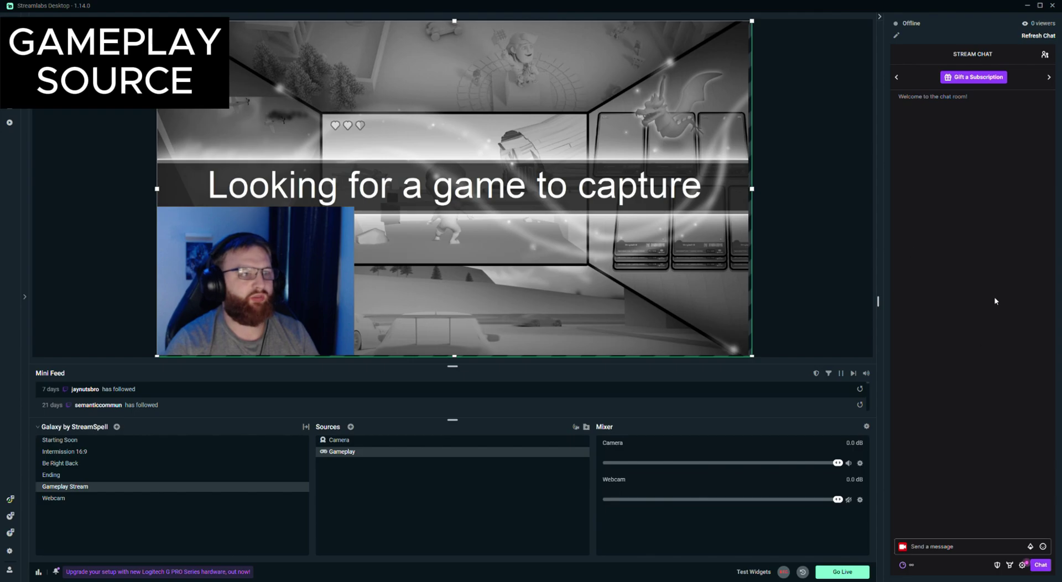
left_click_drag(752, 189, 864, 190)
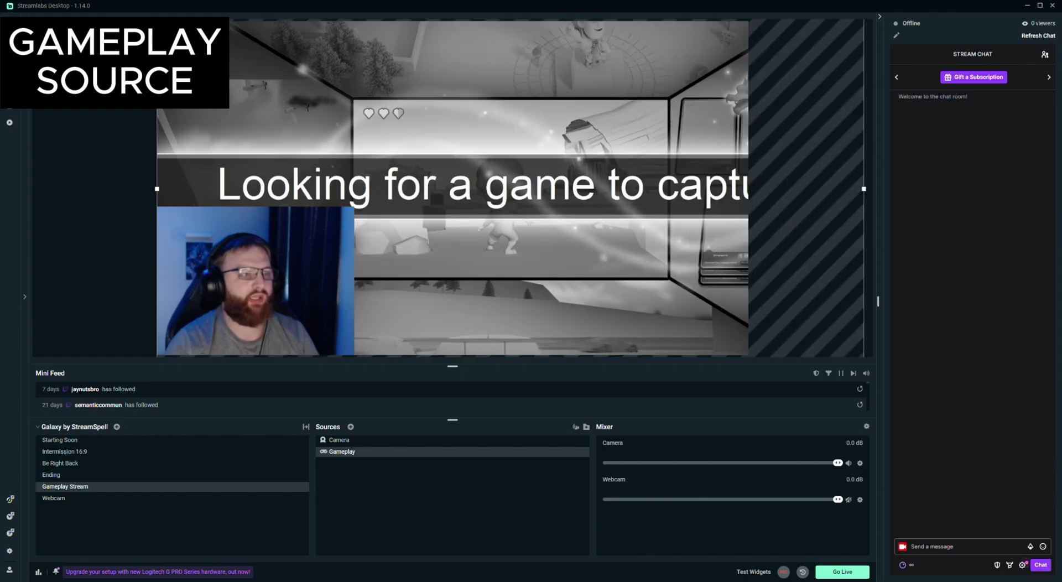
left_click_drag(745, 151, 799, 195)
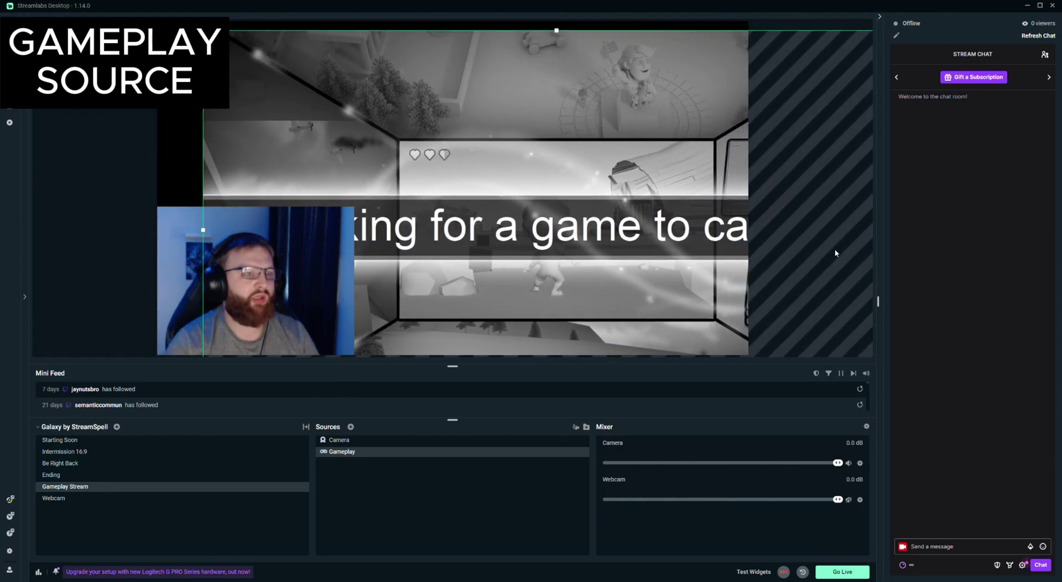
left_click(925, 291)
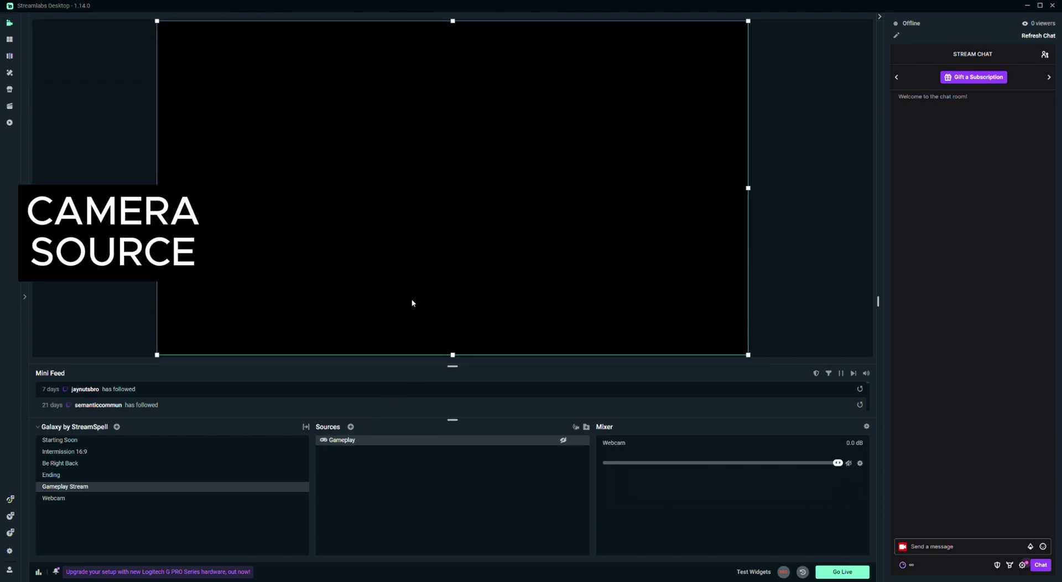
Add a Video Capture Device source for the webcam to the Gameplay Stream scene
left_click(351, 426)
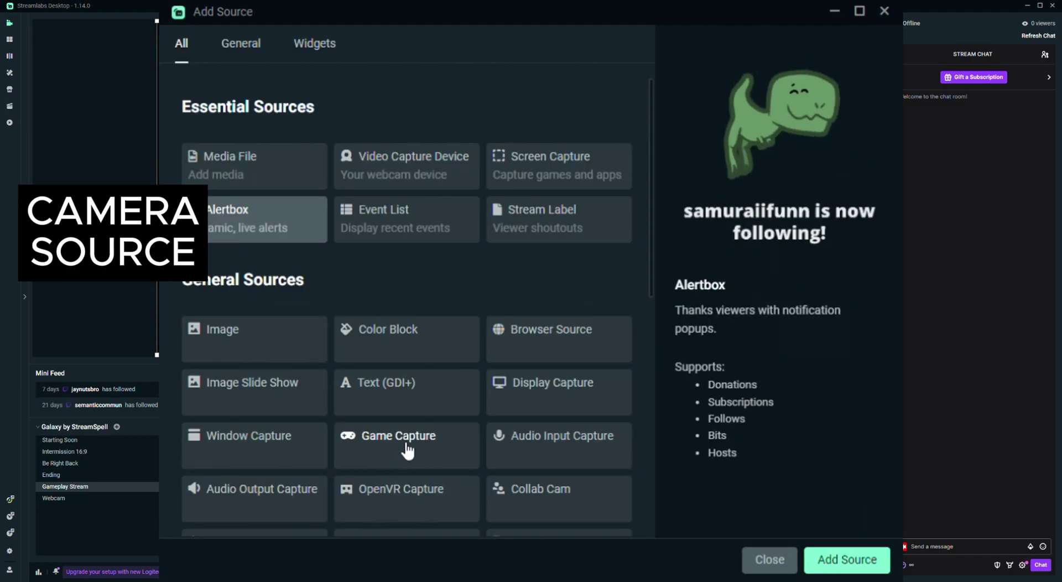
scroll(387, 360, "down", 3)
left_click(246, 47)
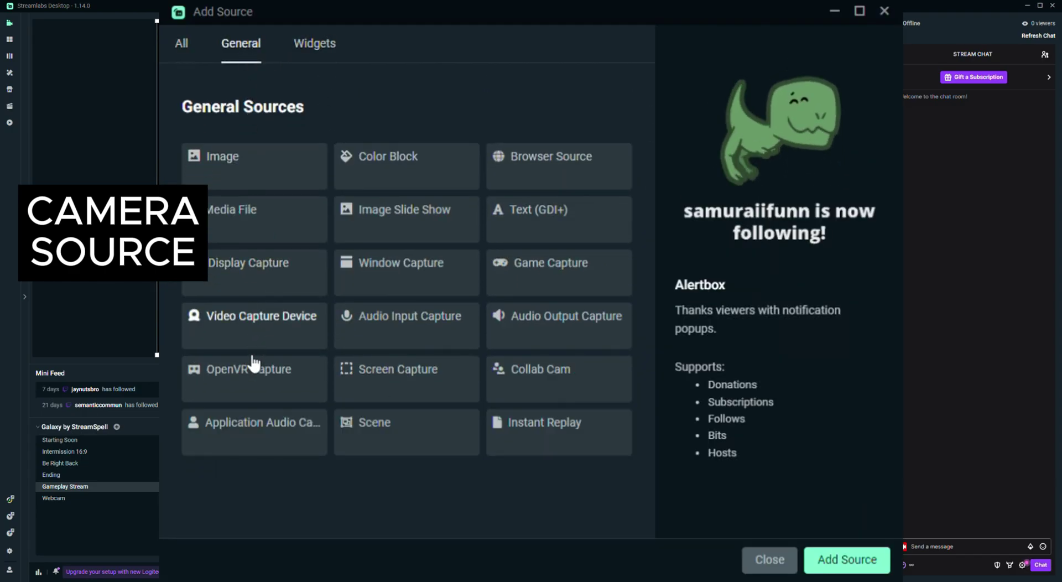
left_click(272, 336)
left_click(850, 554)
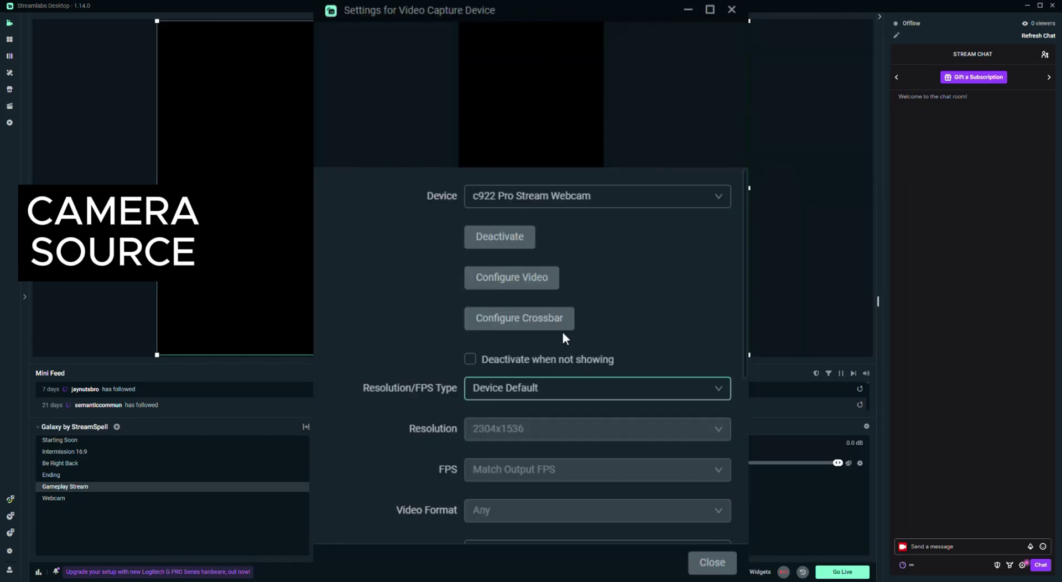
Configure the webcam's video properties with a camera control zoom of 172 and apply them
left_click(546, 287)
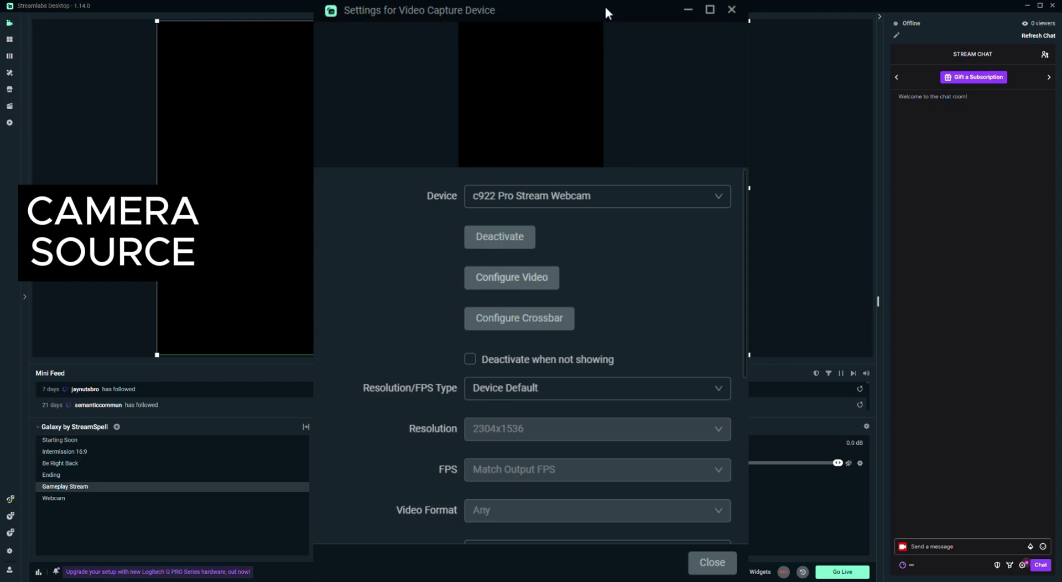
scroll(512, 361, "down", 3)
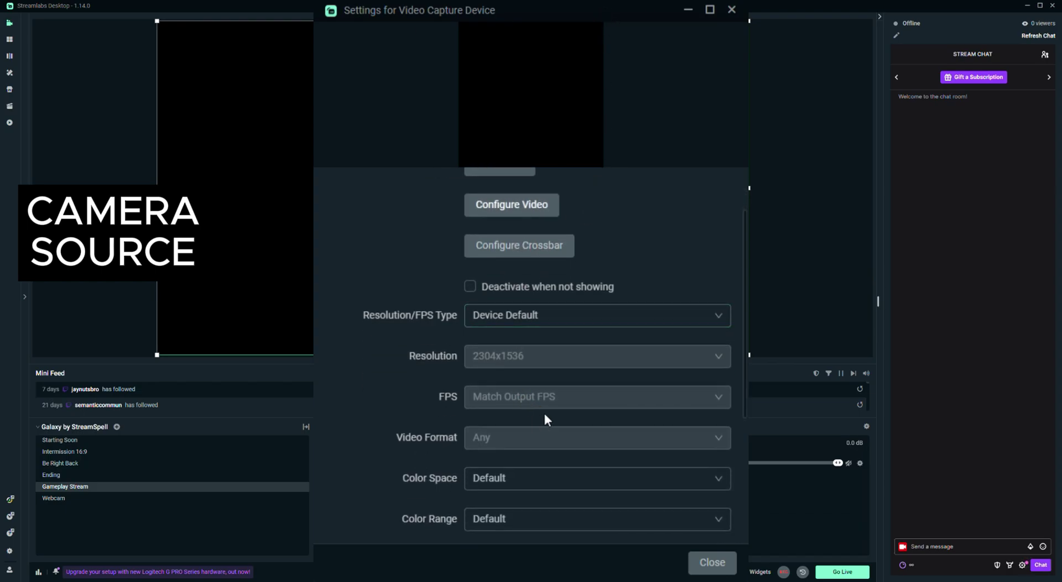
scroll(544, 416, "up", 3)
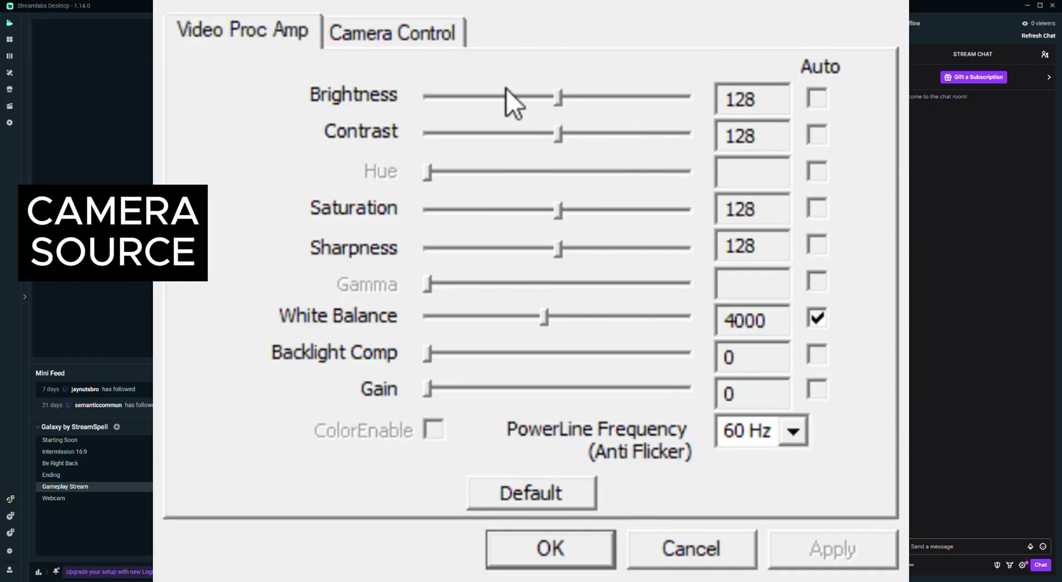
left_click(409, 42)
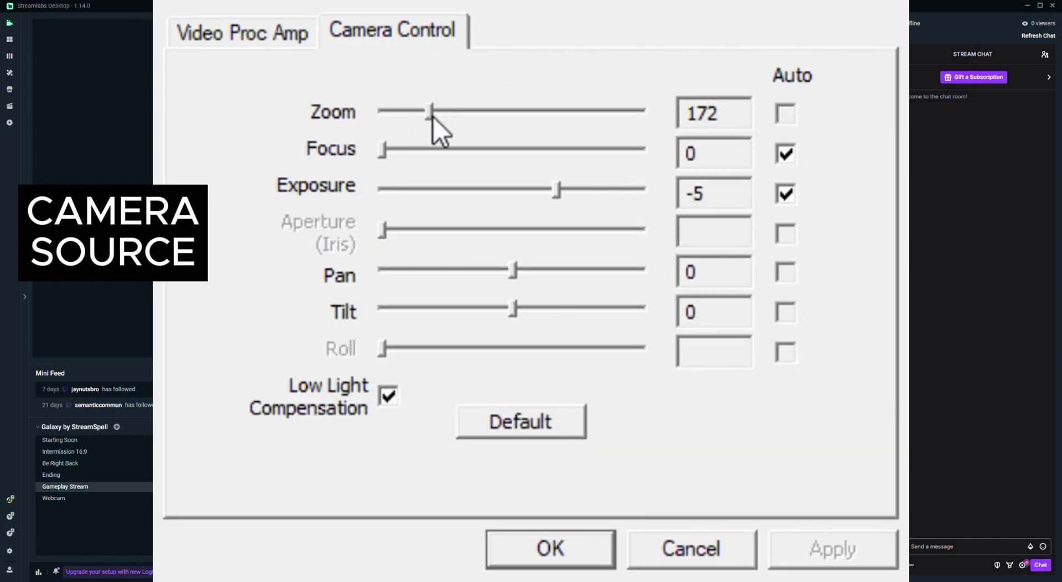
left_click(432, 113)
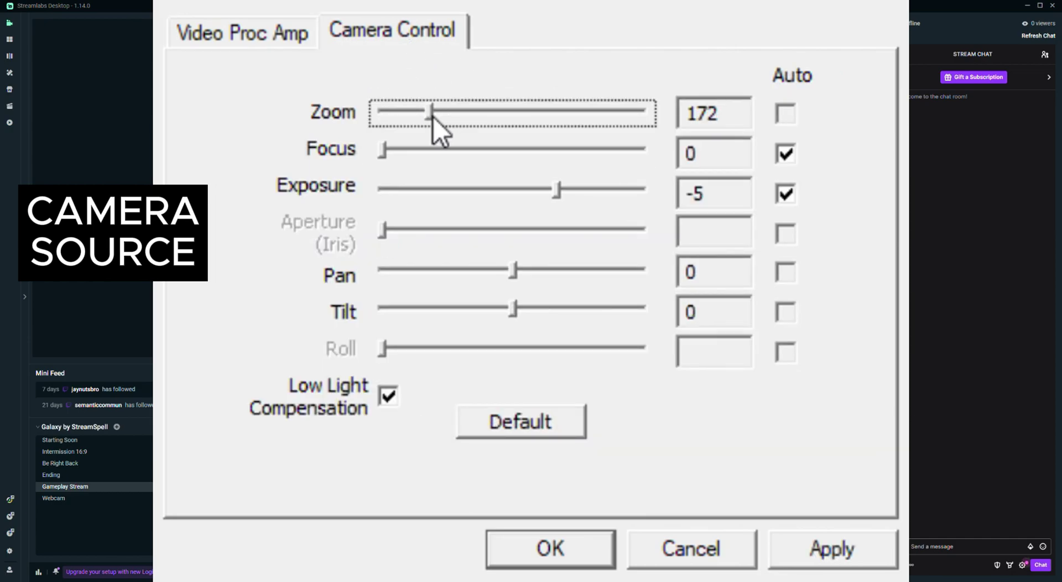
left_click(728, 122)
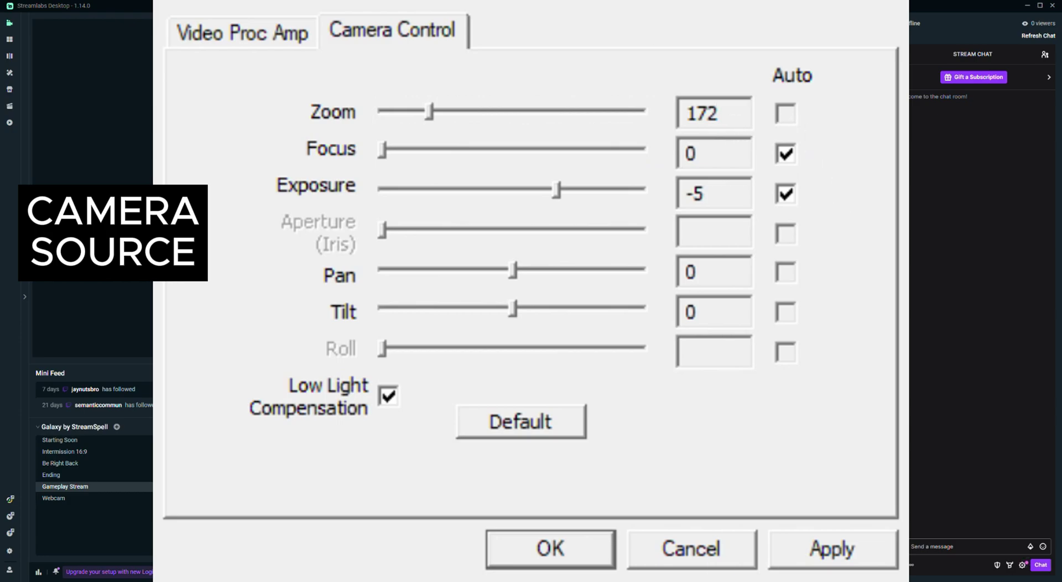
left_click(835, 556)
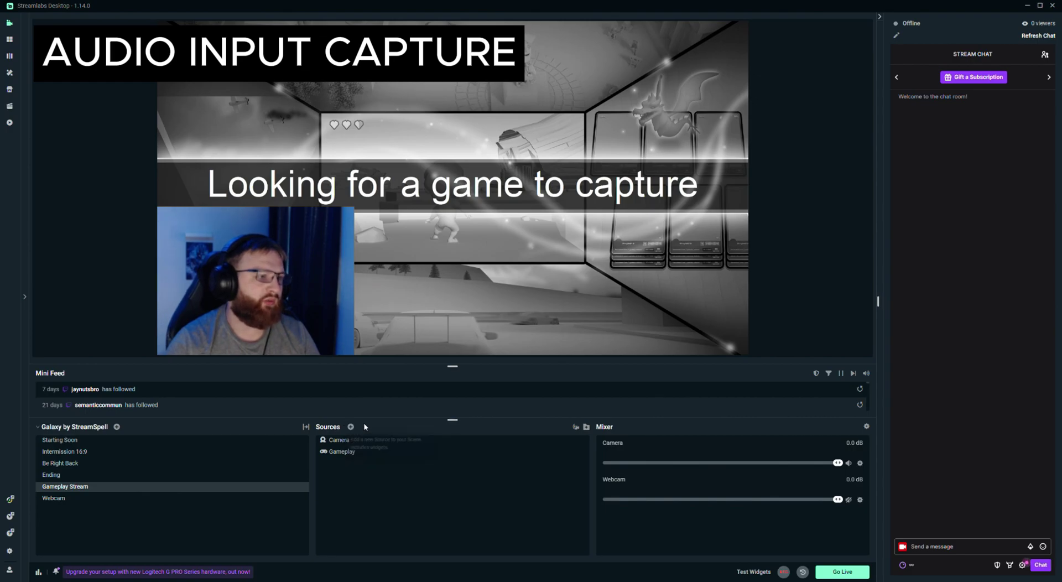
Add an Audio Input Capture source named Mic and review its device and monitoring options in the advanced audio settings
left_click(354, 426)
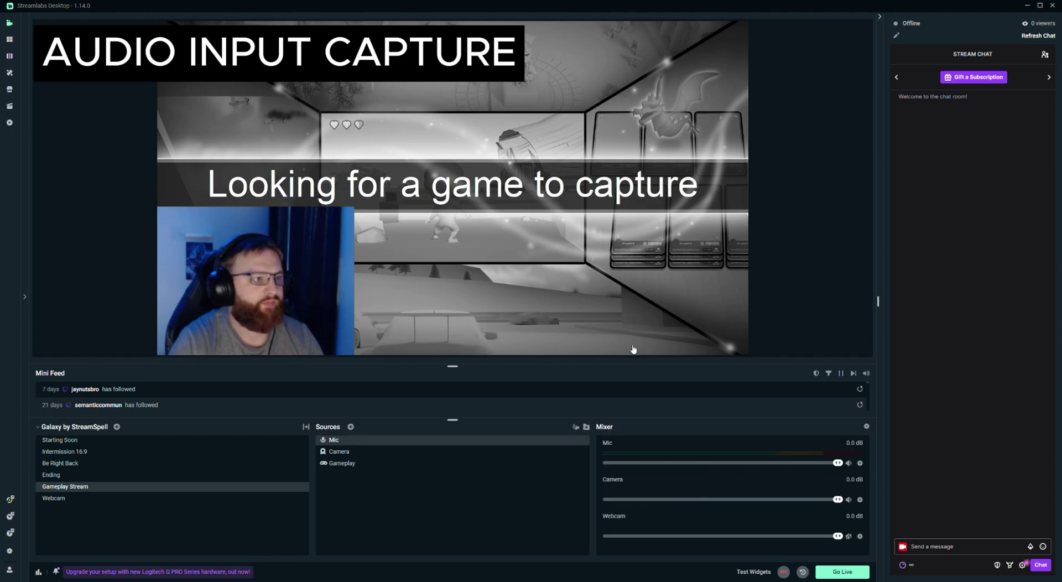
left_click(866, 426)
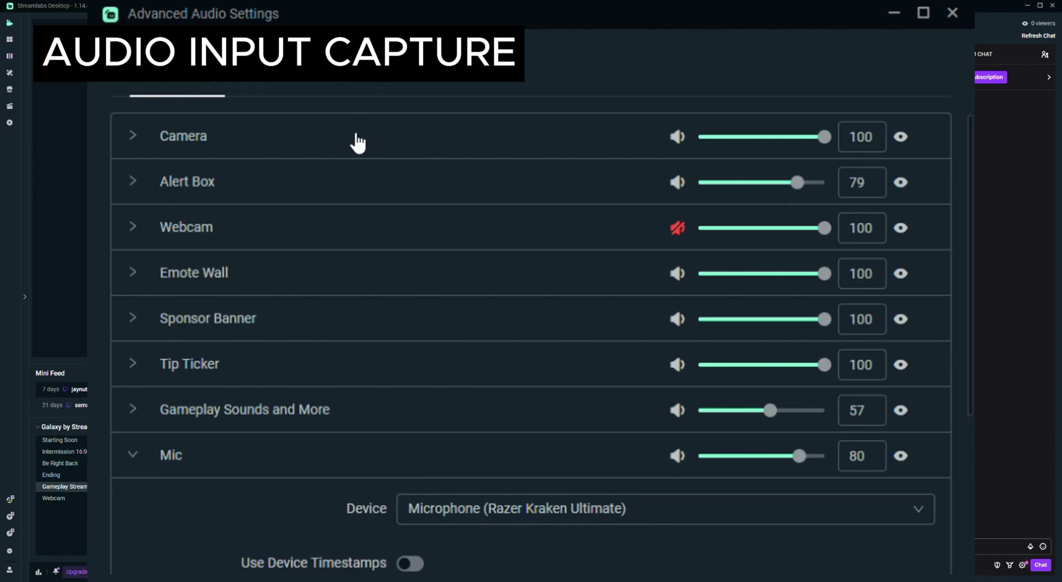
scroll(380, 149, "down", 5)
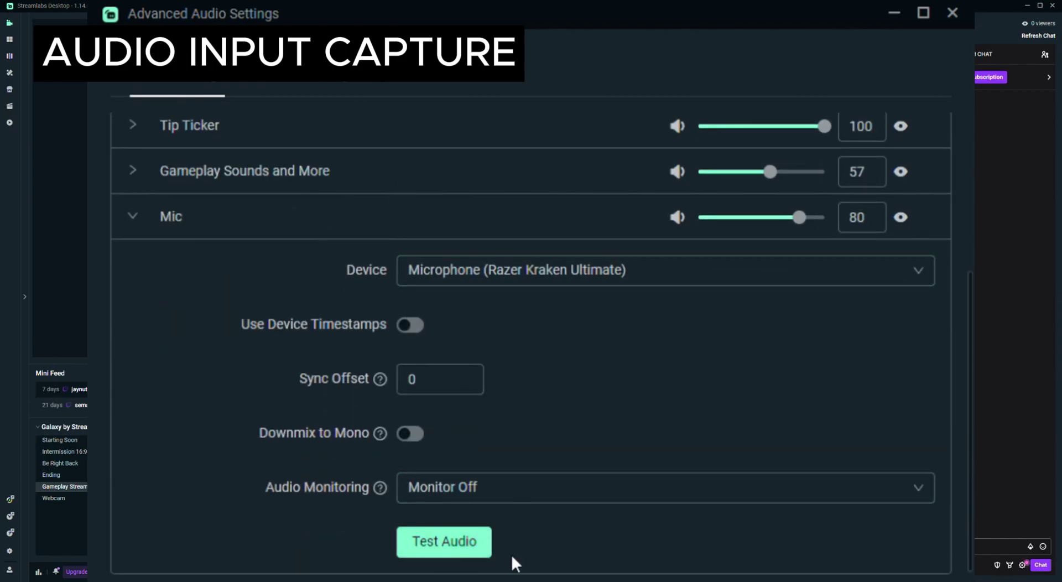
scroll(484, 361, "up", 2)
scroll(483, 360, "up", 3)
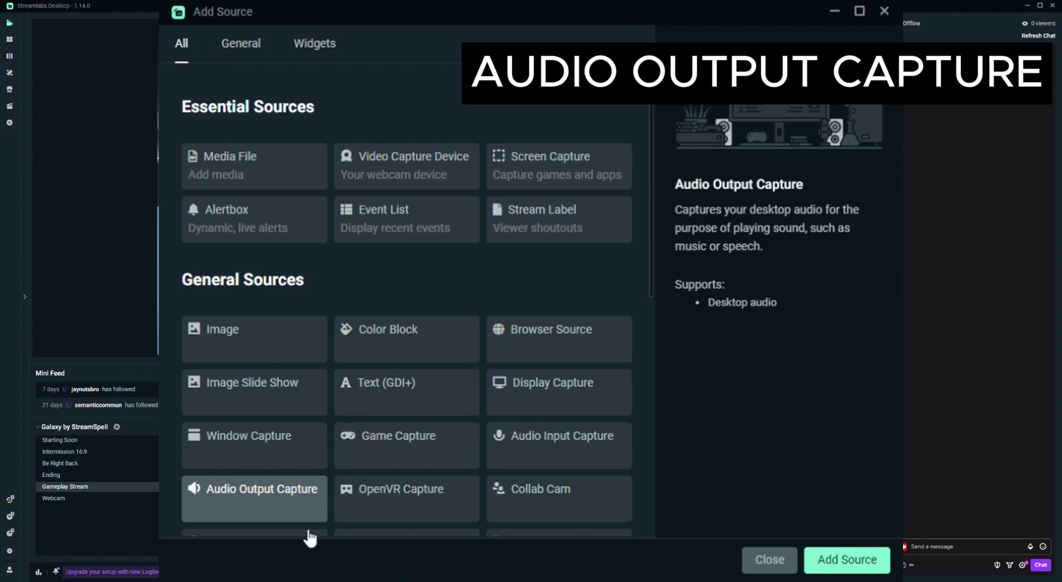
Add an Audio Output Capture source named Gameplay Sounds and More and set its device to Headphones (Razer Kraken Ultimate)
left_click(865, 569)
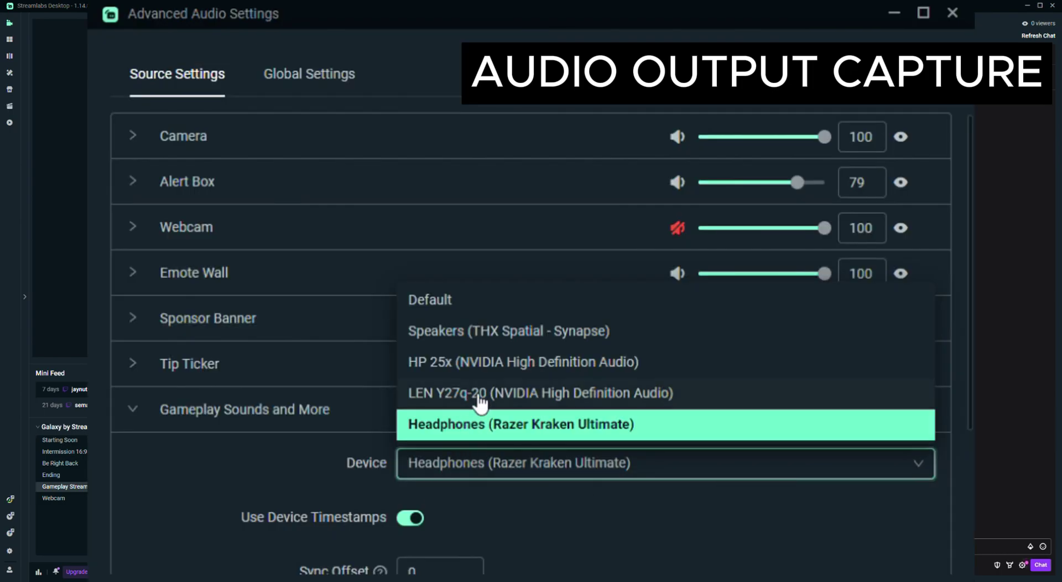
left_click(641, 467)
left_click(636, 469)
left_click(503, 430)
scroll(660, 519, "down", 4)
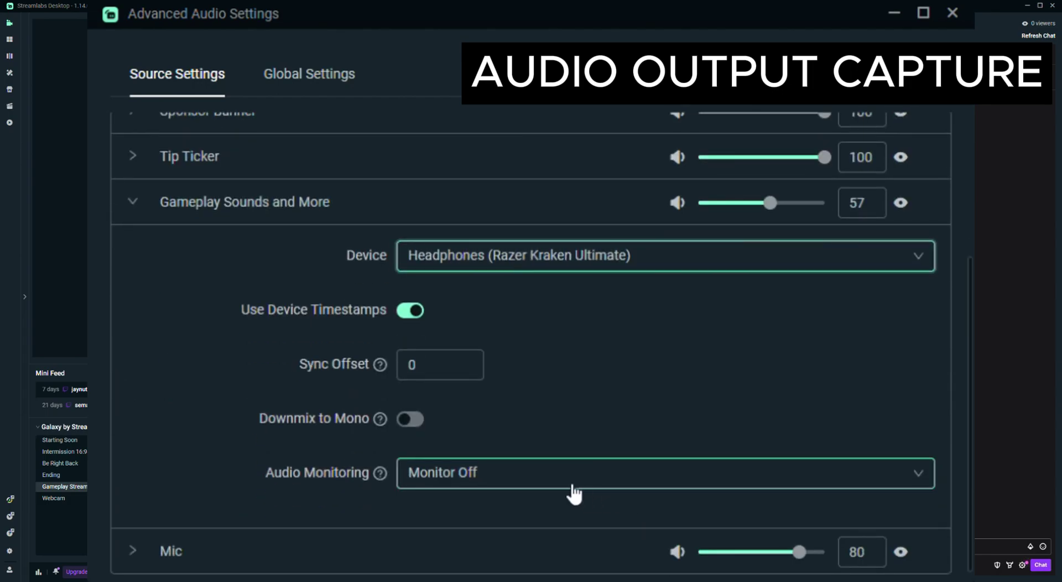
left_click(963, 14)
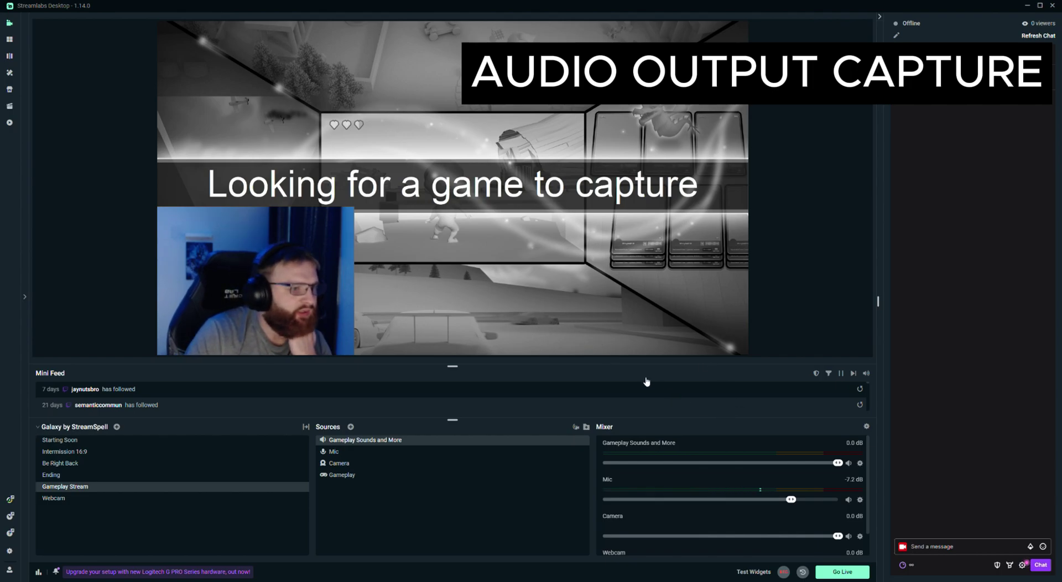
Review the advanced audio settings for Gameplay Sounds and More as well as the global audio settings
left_click(365, 451)
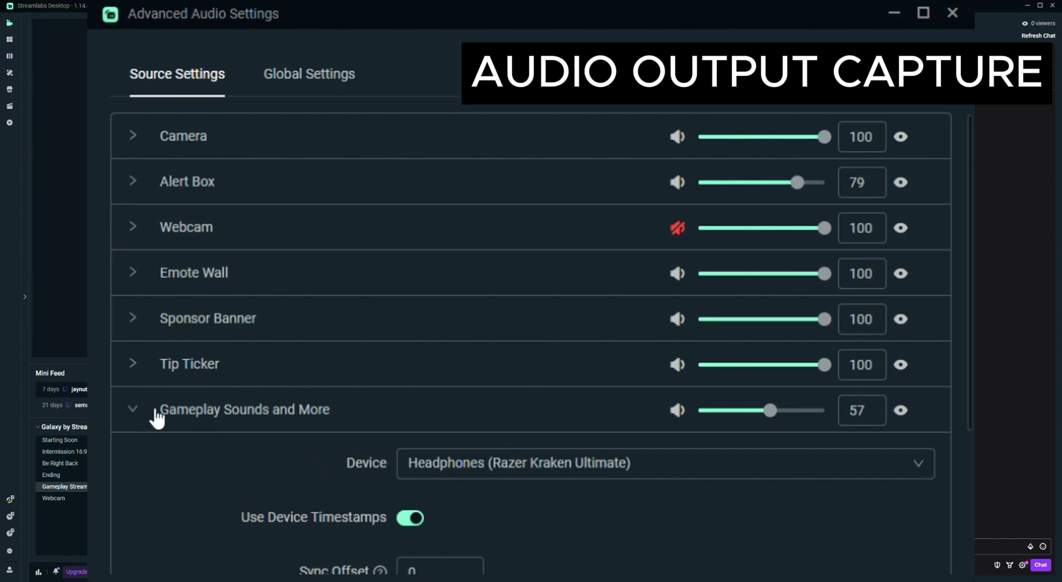
scroll(351, 495, "down", 4)
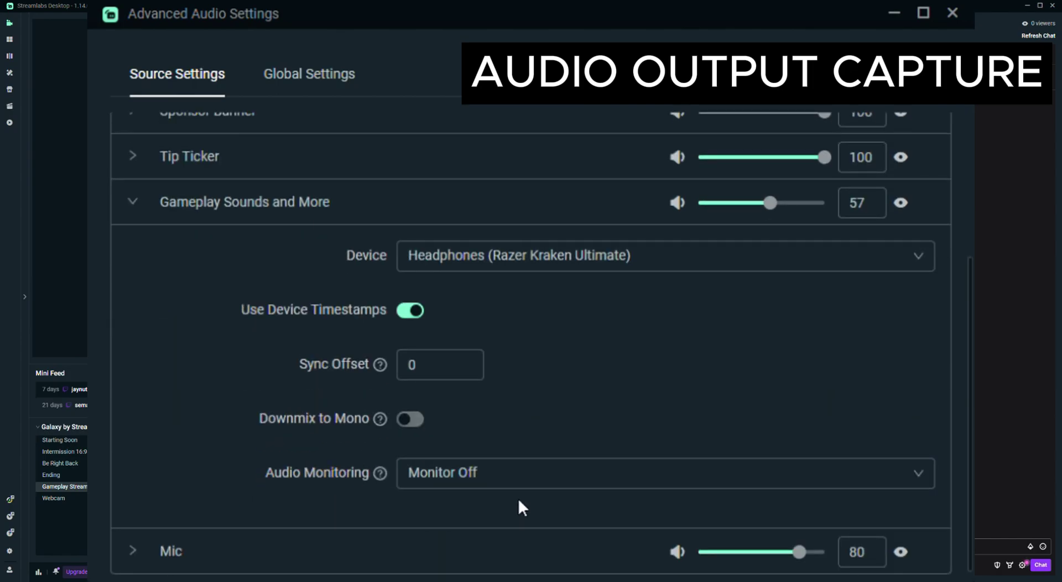
scroll(514, 517, "up", 4)
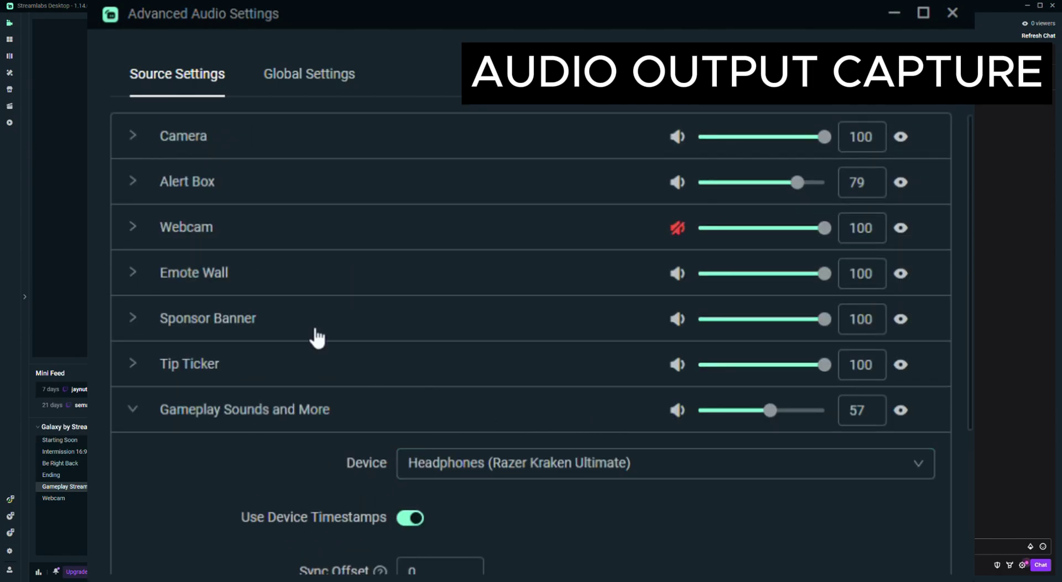
left_click(308, 73)
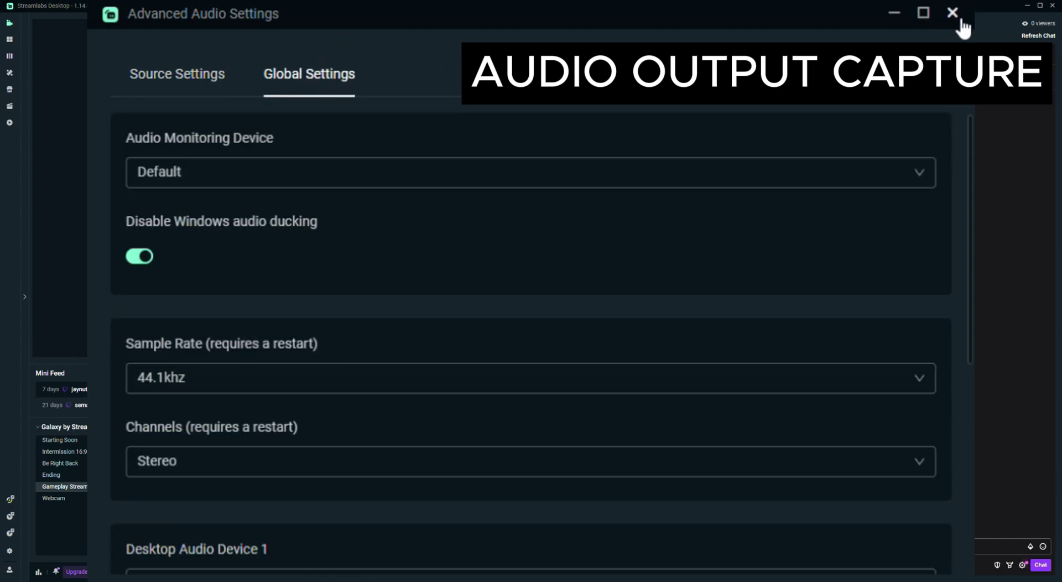
left_click(952, 13)
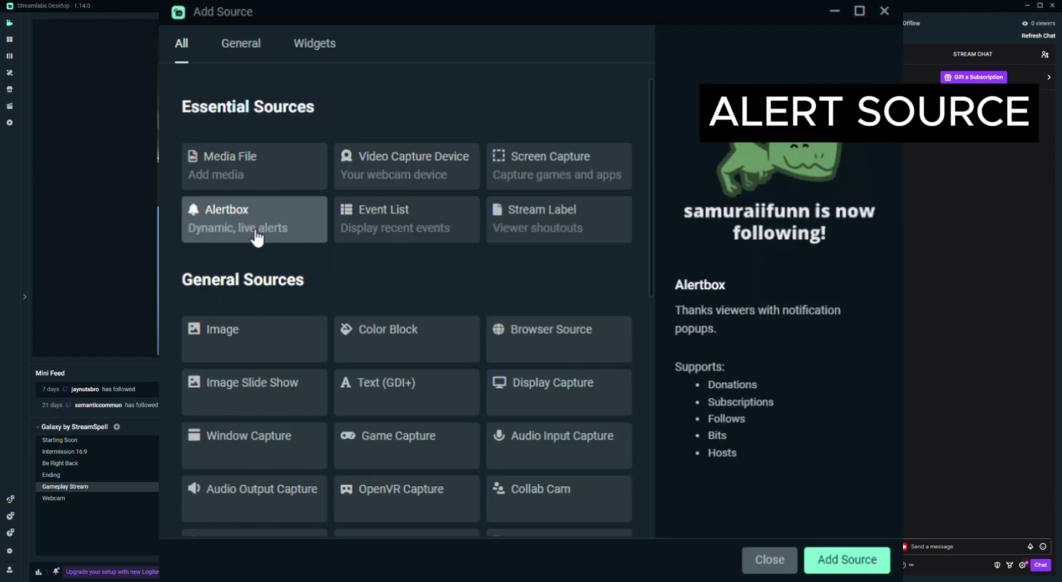
Add an Alertbox source named Alert Box to the Gameplay Stream scene
left_click(875, 560)
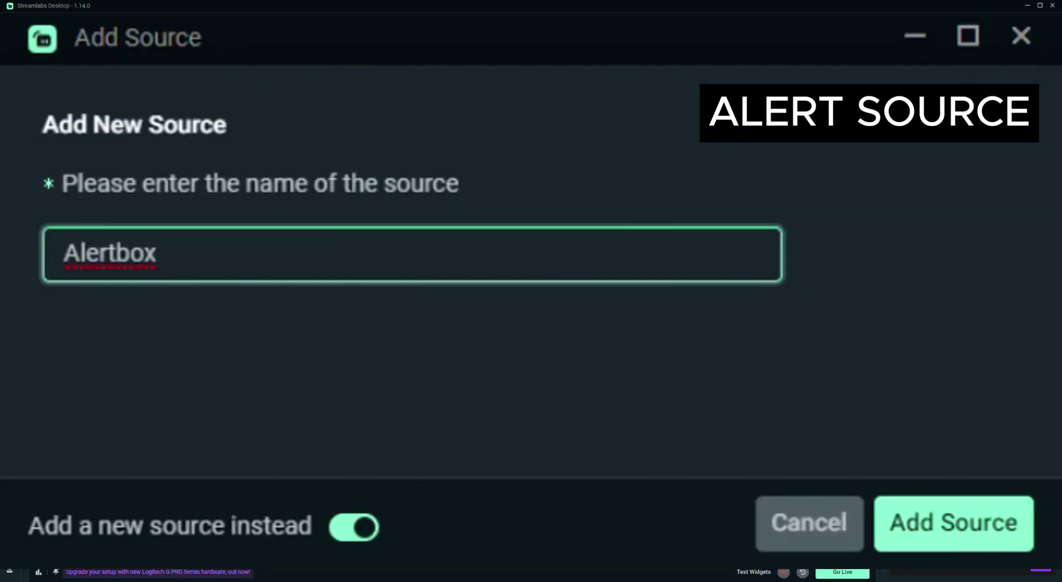
double_click(222, 277)
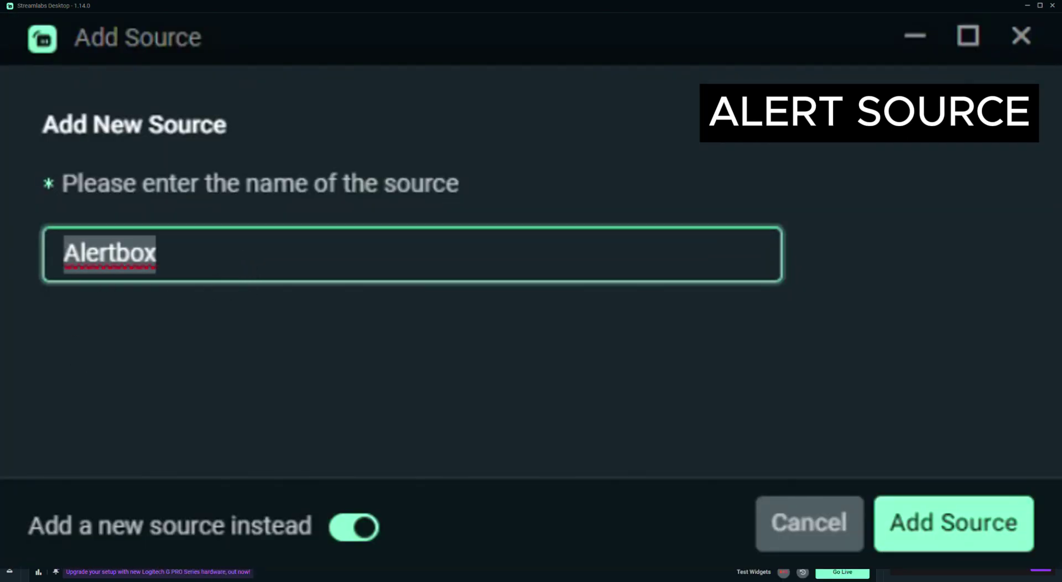
left_click(964, 535)
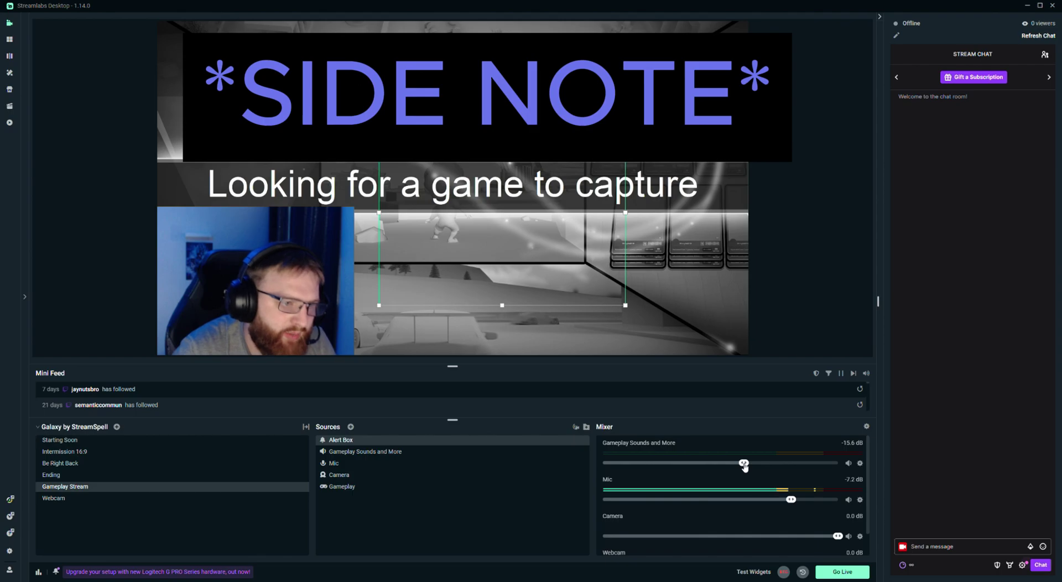
Lower the Gameplay Sounds and More volume in the mixer to about -16.5 dB and select the Alert Box source
left_click_drag(747, 464, 743, 465)
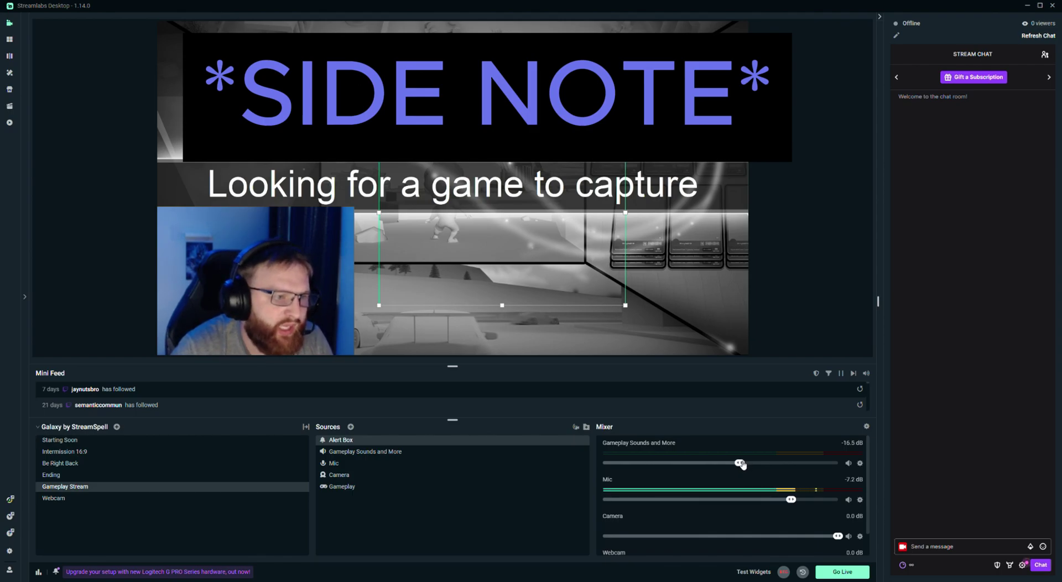
left_click(797, 284)
left_click(376, 440)
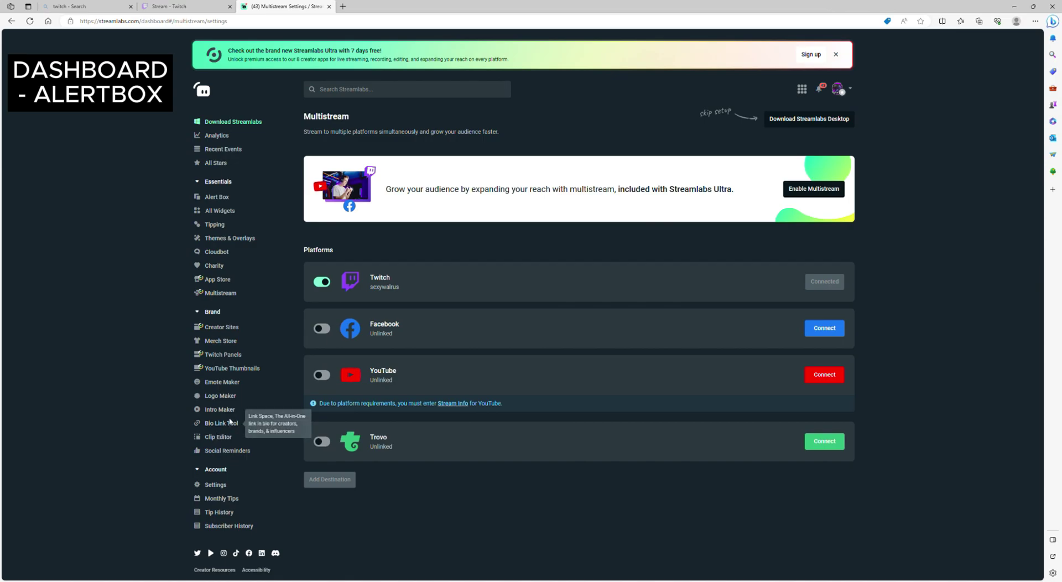
Switch to the Streamlabs web dashboard, open the Alert Box page and review its general settings
left_click(222, 198)
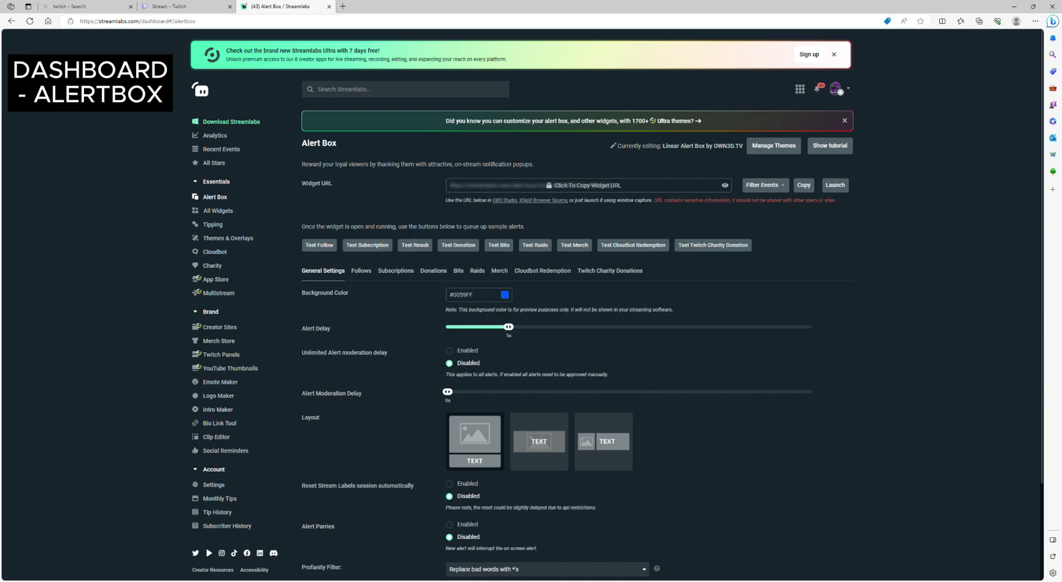
scroll(349, 235, "down", 2)
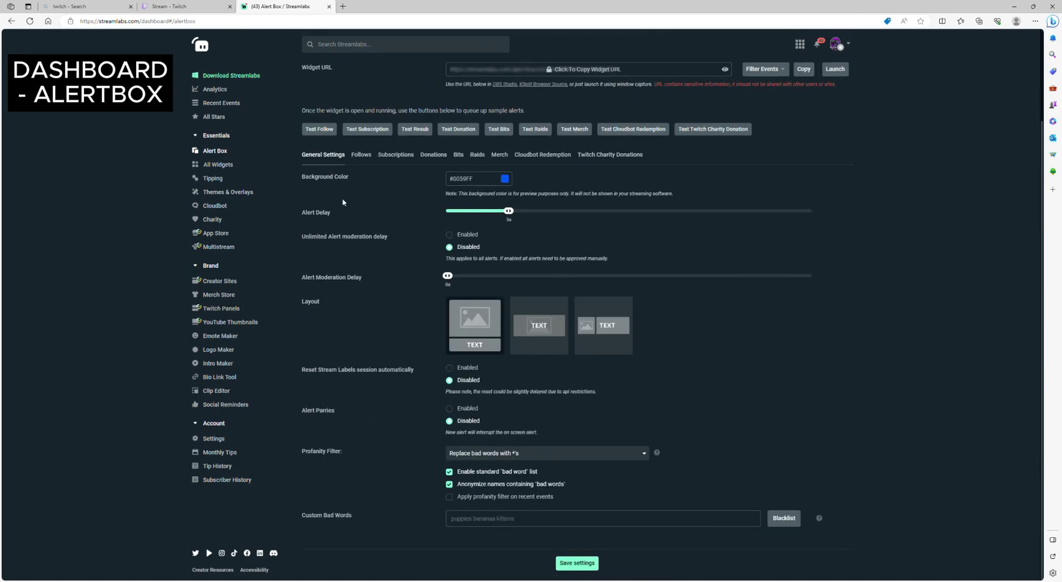
Review the Follows alert options, including layout, message template, image, sound and duration, and expand the font settings and variations
left_click(368, 158)
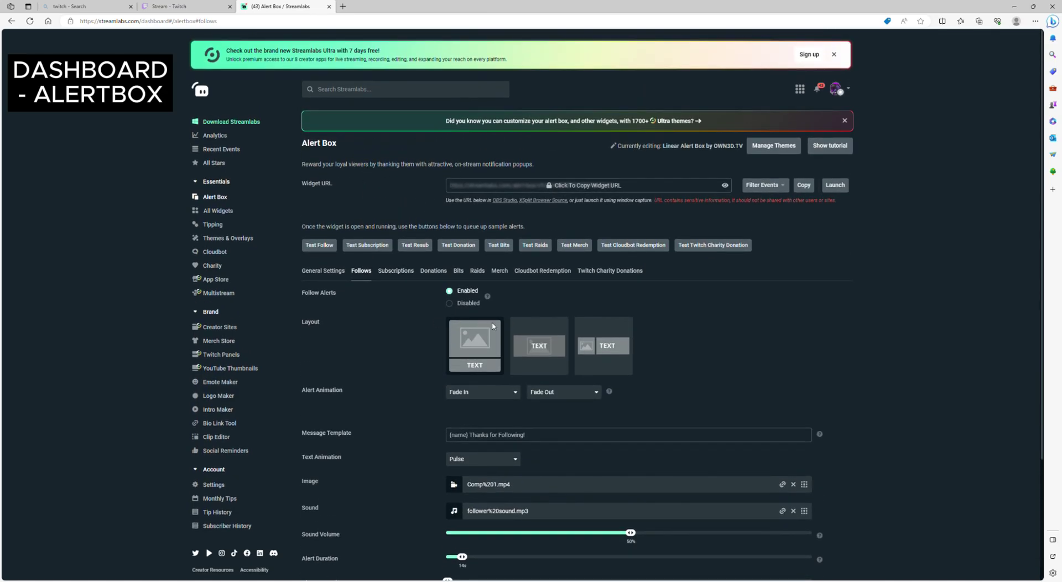
scroll(381, 250, "down", 3)
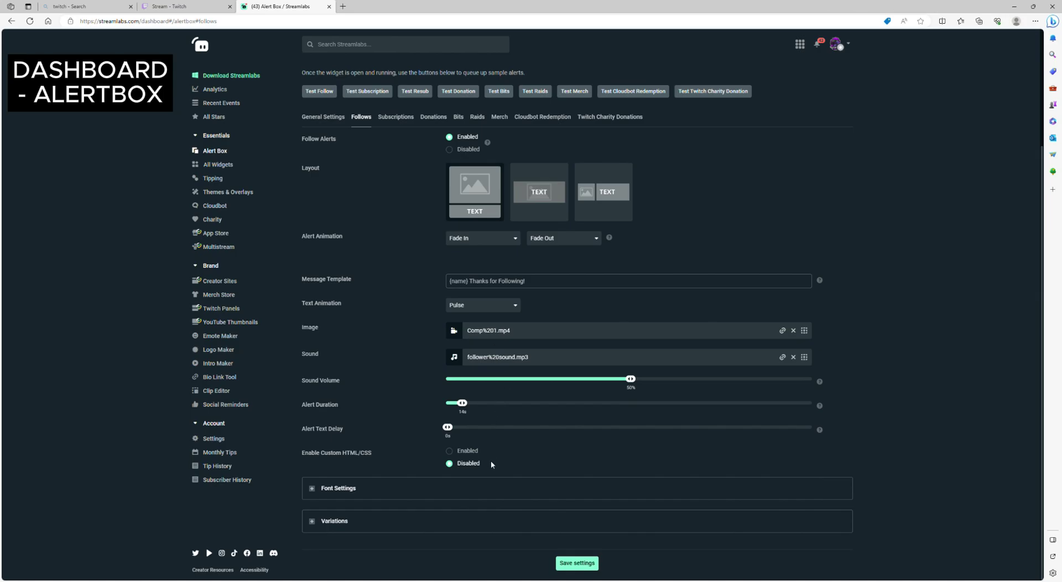
scroll(491, 462, "up", 1)
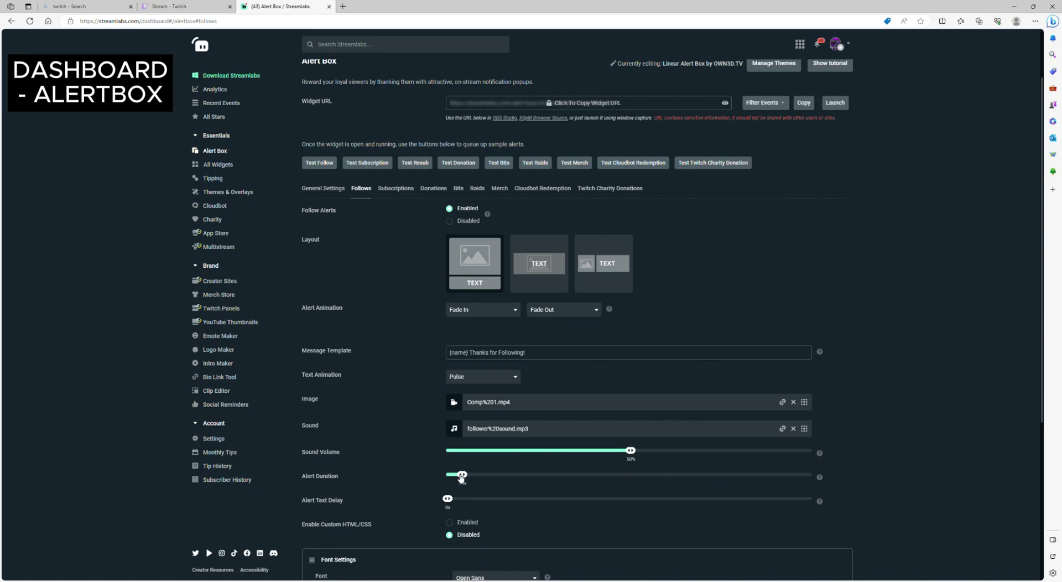
scroll(461, 478, "down", 3)
scroll(491, 410, "down", 1)
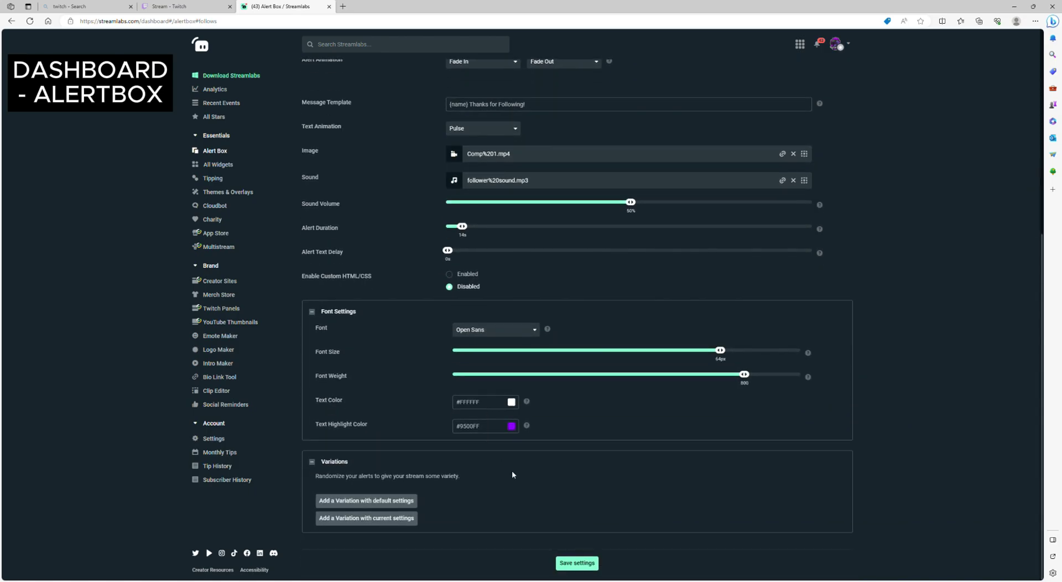
left_click(509, 468)
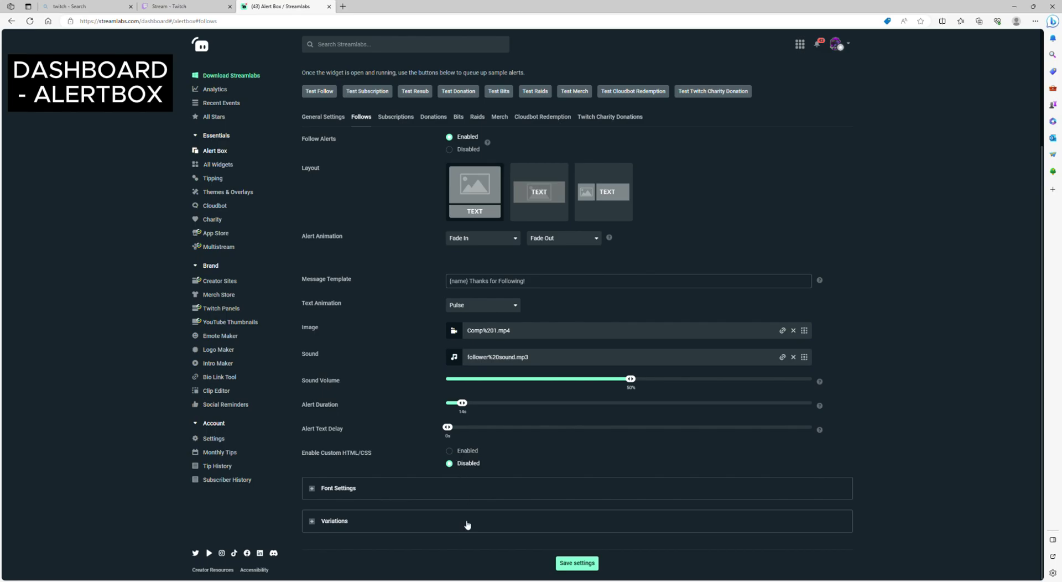
left_click(339, 488)
scroll(340, 494, "down", 2)
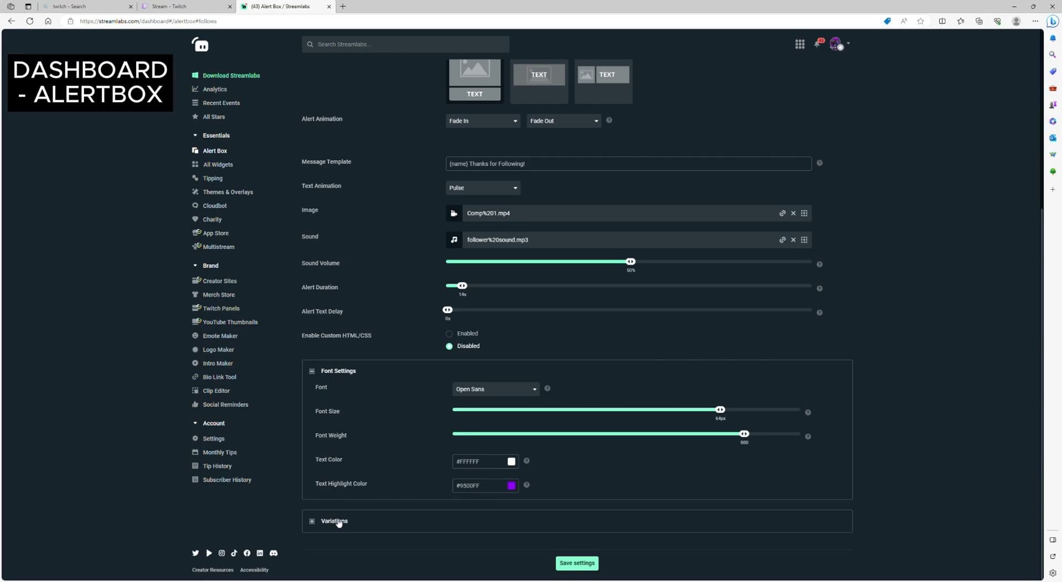
left_click(336, 521)
scroll(354, 470, "up", 5)
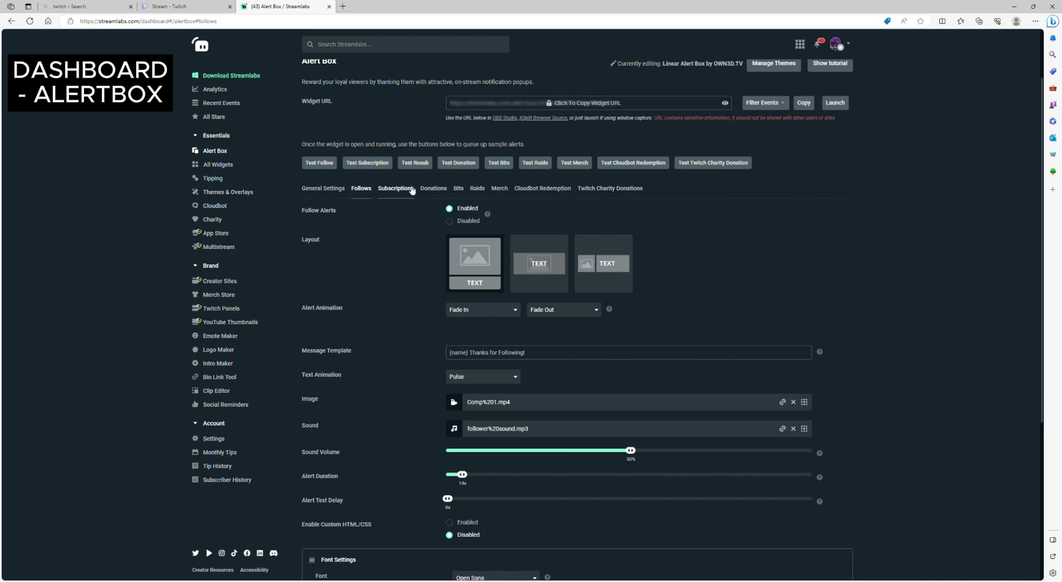
scroll(412, 190, "down", 5)
scroll(409, 189, "up", 5)
Open the Subscriptions alert settings and review their layout, message, image and sound options
left_click(416, 188)
scroll(476, 222, "down", 3)
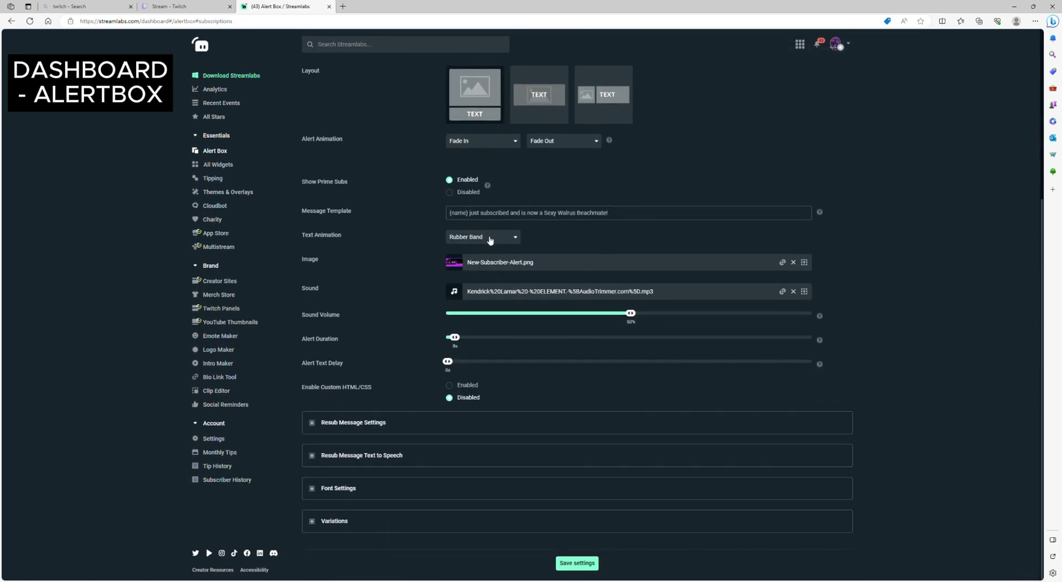